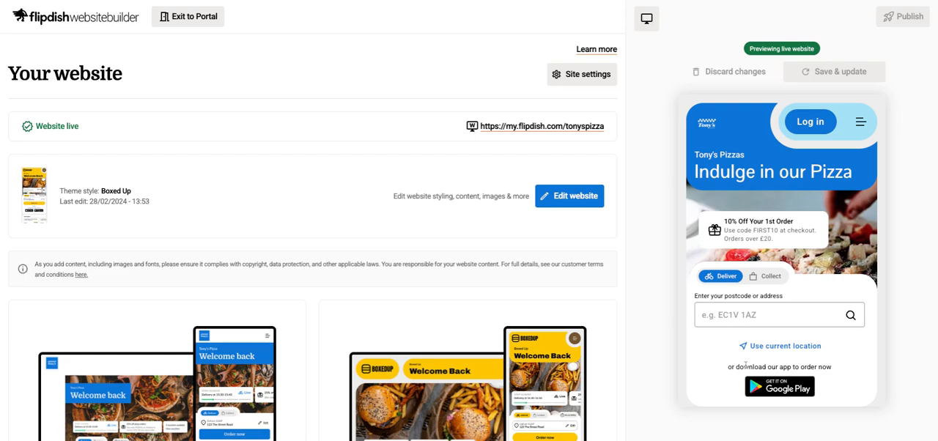
- Review the live website's homepage in the mobile preview and in the full-size desktop preview, and return to the website overview
scroll(782, 228, "down", 10)
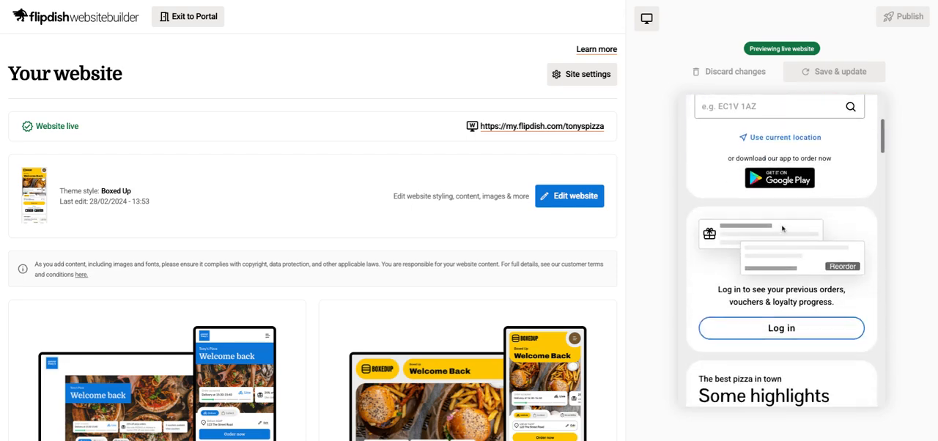
scroll(782, 228, "up", 10)
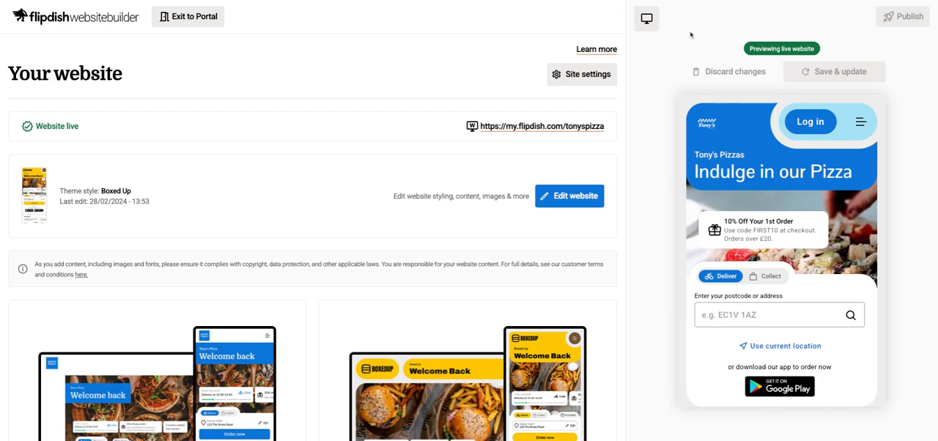
left_click(647, 26)
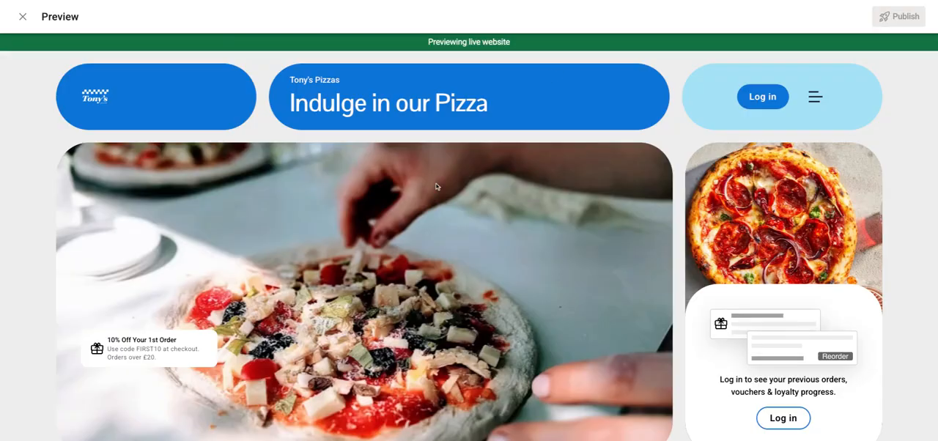
scroll(436, 187, "down", 2)
scroll(436, 186, "down", 2)
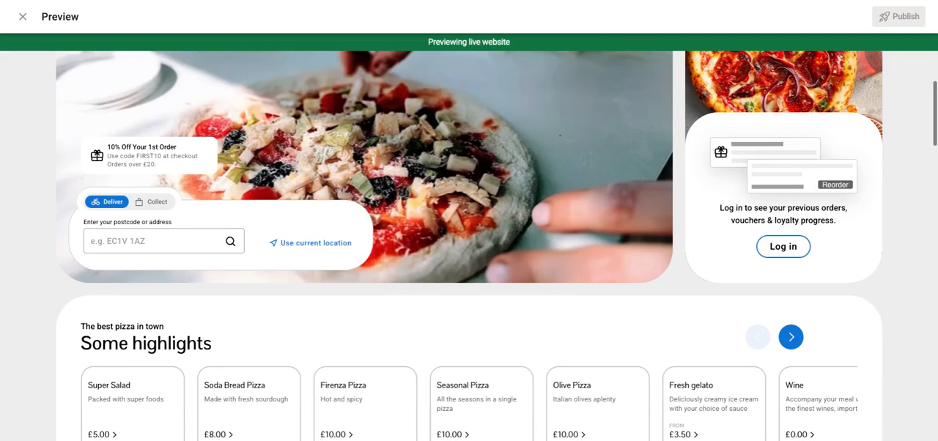
scroll(381, 117, "up", 4)
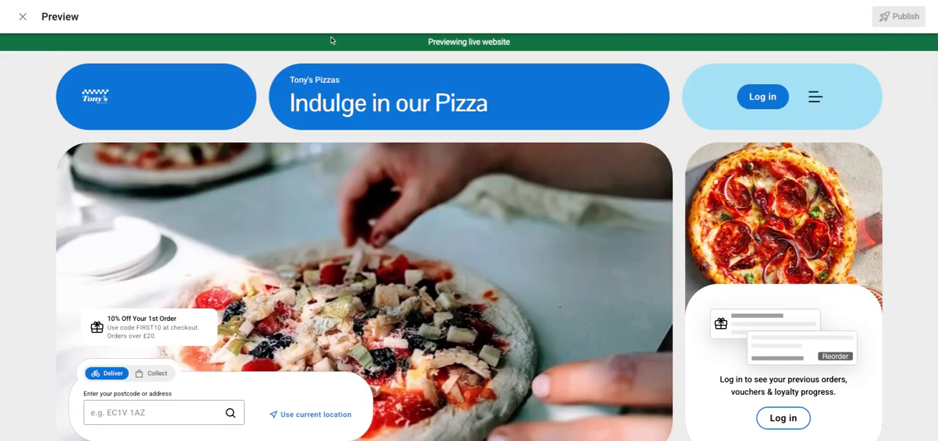
left_click(22, 17)
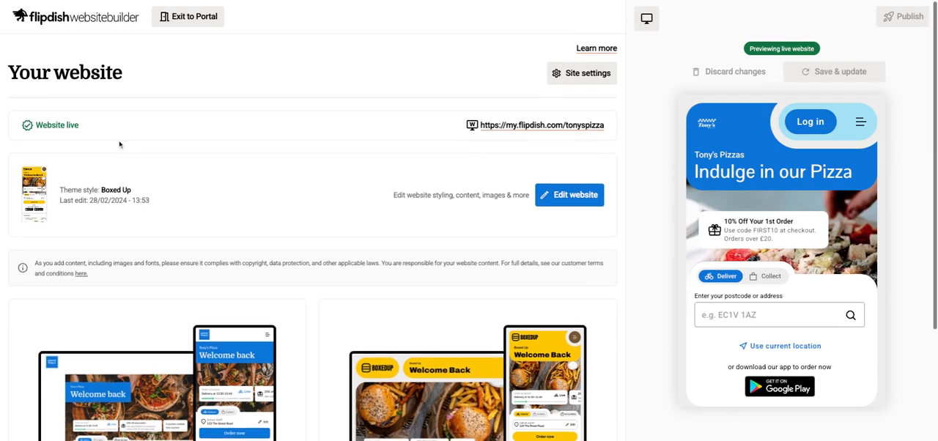
- Apply the Dishy V1 theme, save and update the draft, and look over the refreshed mobile preview
scroll(119, 144, "down", 2)
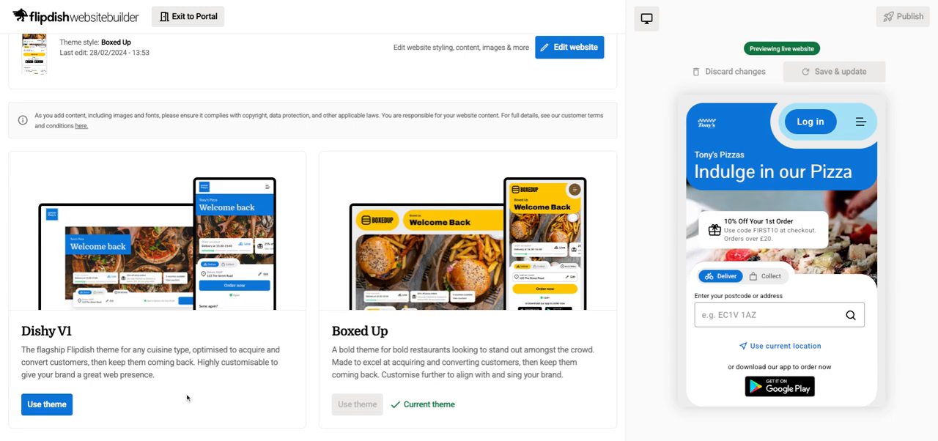
left_click(54, 408)
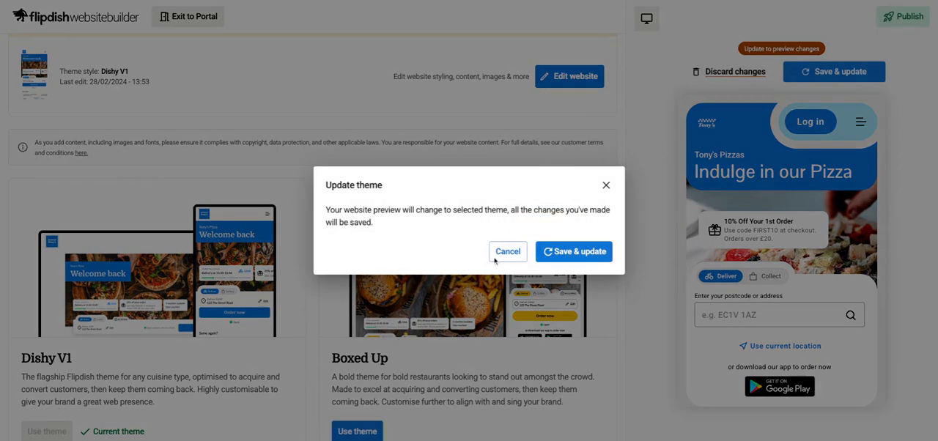
left_click(549, 256)
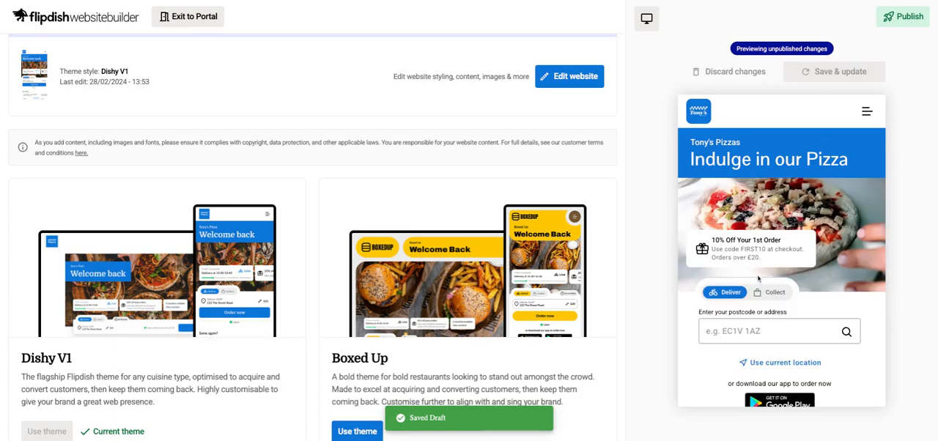
scroll(758, 278, "down", 1)
scroll(510, 356, "down", 1)
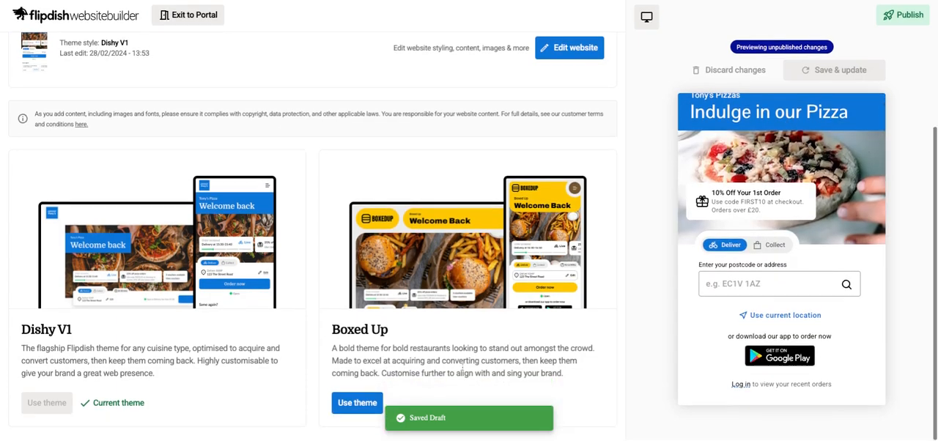
- Switch the website back to the Boxed Up theme and save and update the draft
left_click(368, 408)
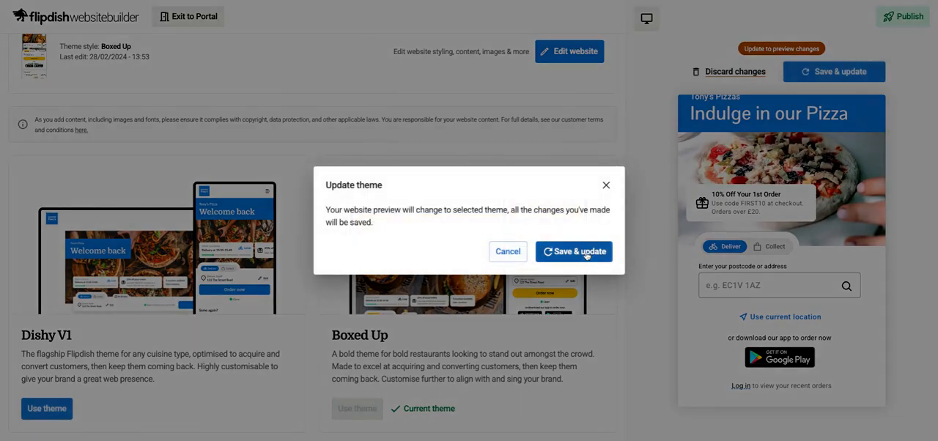
left_click(582, 252)
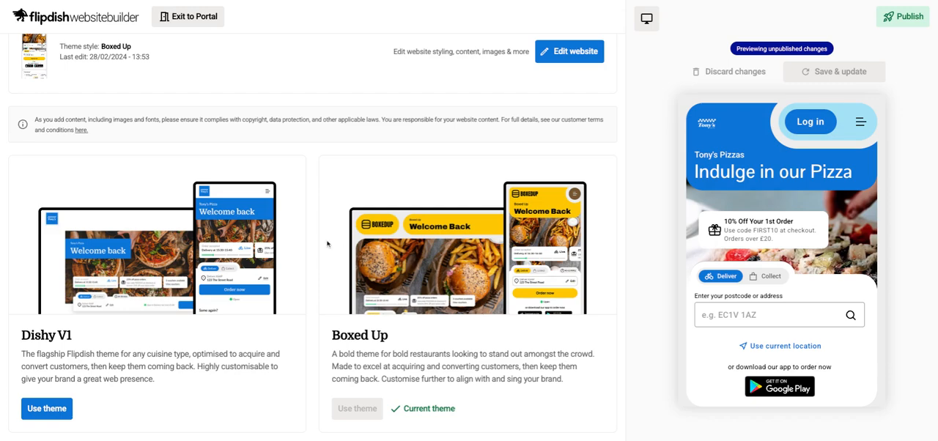
- Open the General section of the site settings and select the website name field
scroll(330, 240, "up", 3)
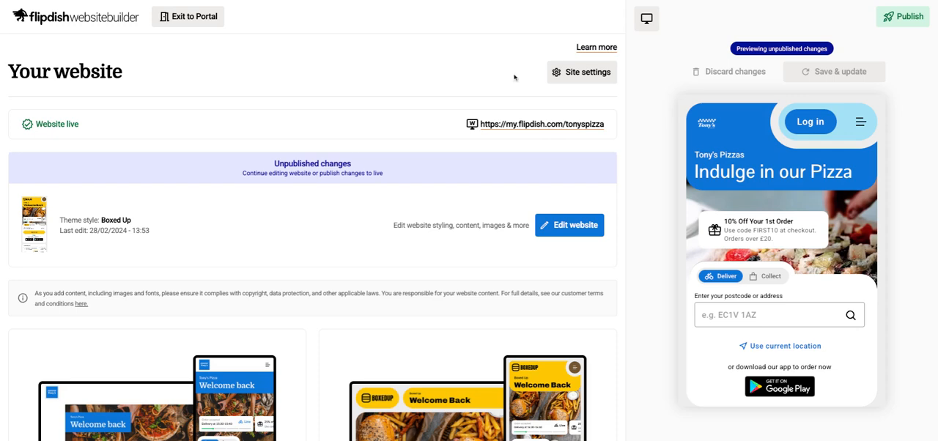
left_click(584, 79)
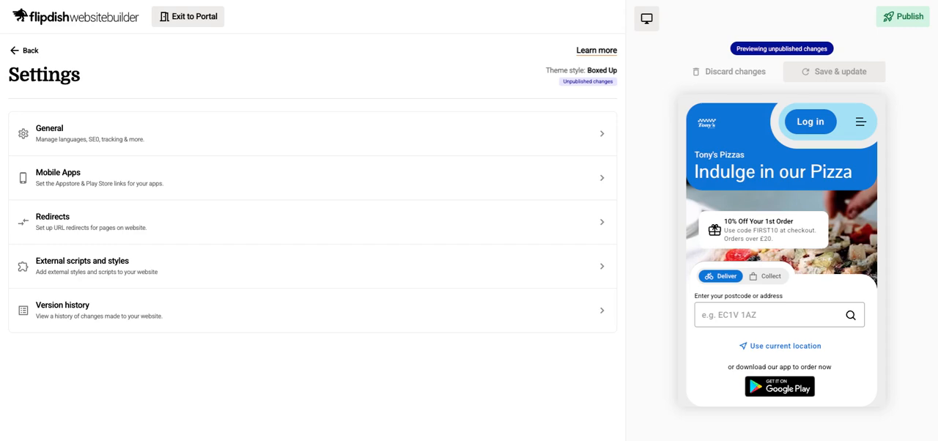
left_click(396, 140)
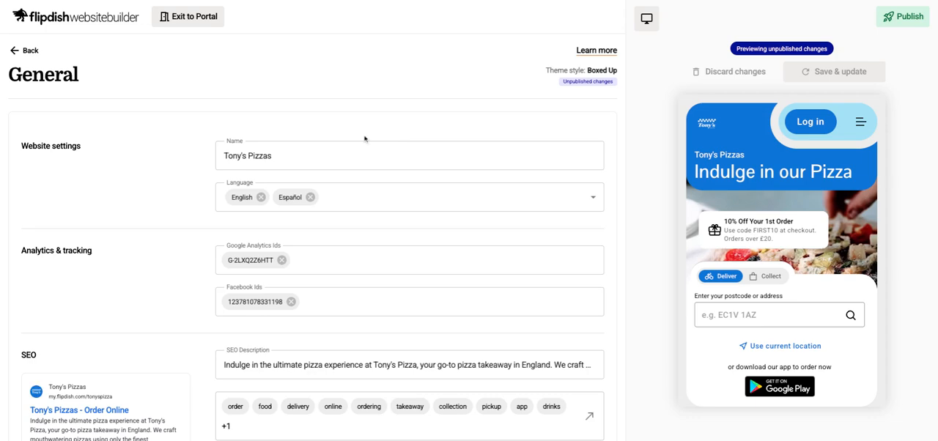
scroll(364, 138, "down", 1)
left_click(297, 98)
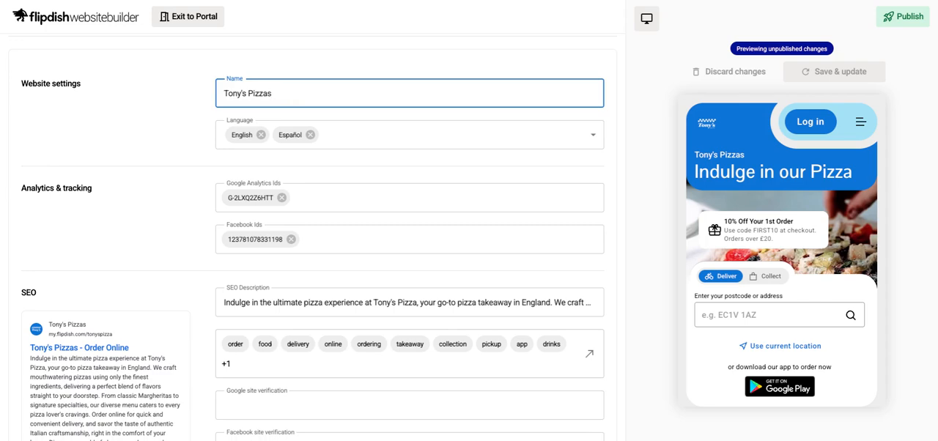
- Examine the available website languages and the language selector in the mobile preview's footer, leaving the selection as it is
left_click(357, 134)
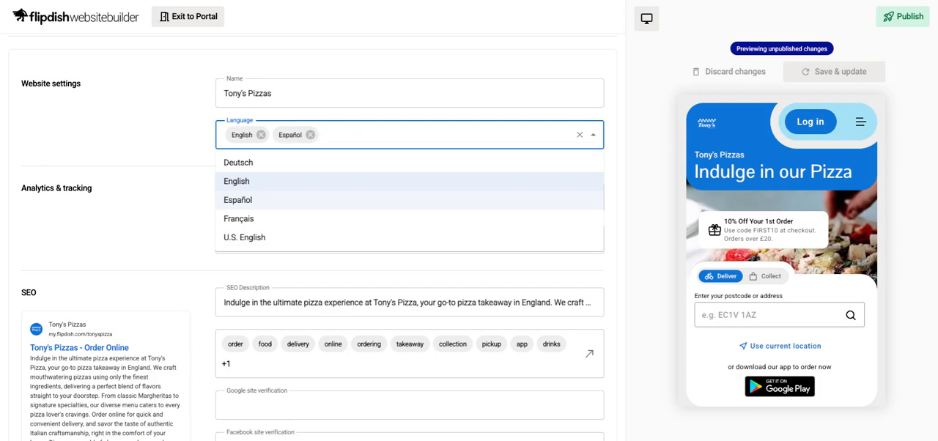
scroll(780, 128, "down", 10)
scroll(780, 128, "down", 5)
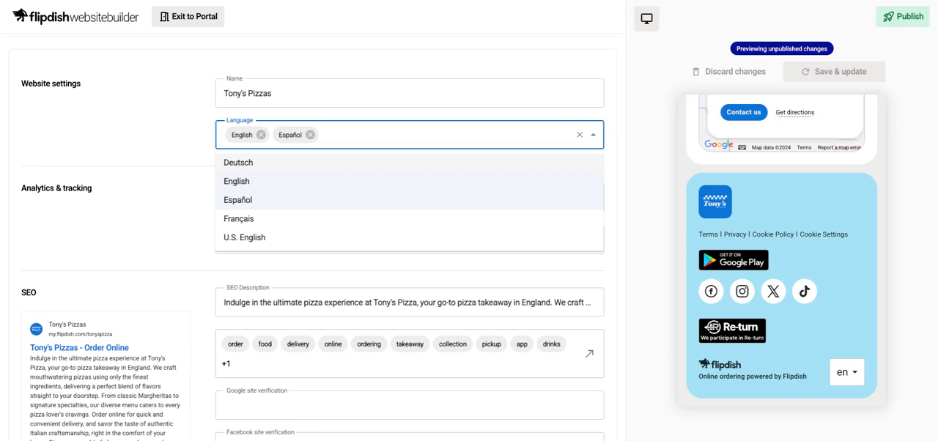
left_click(198, 158)
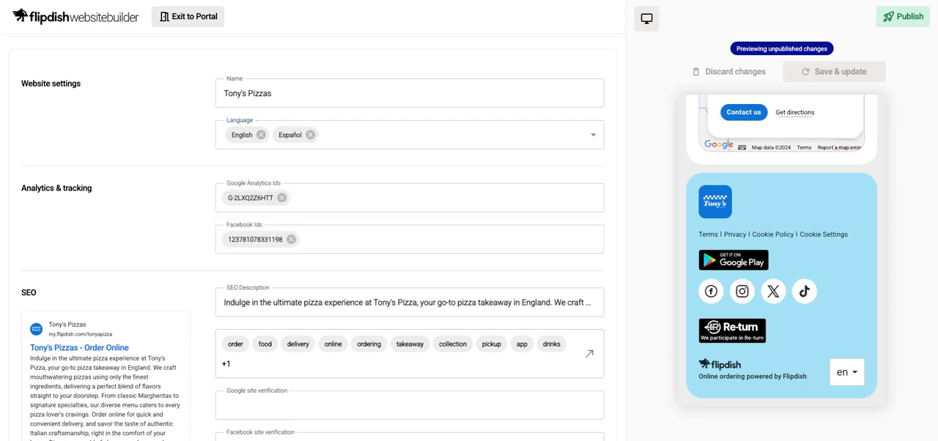
left_click(320, 197)
type("hghgh")
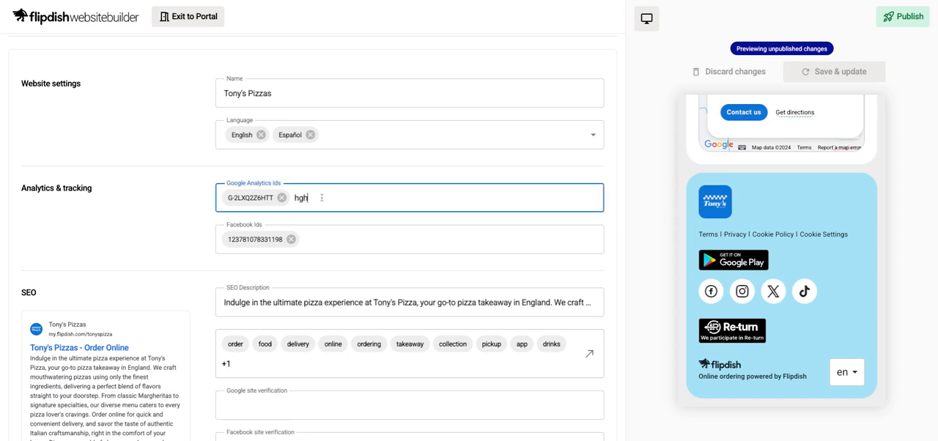
key("BackSpace")
key("BackSpace")
key("BackSpace")
key("BackSpace")
key("BackSpace")
- Add "hot food" to the website's SEO keywords and accept the keyword list
scroll(347, 252, "down", 1)
scroll(347, 251, "down", 1)
left_click(324, 201)
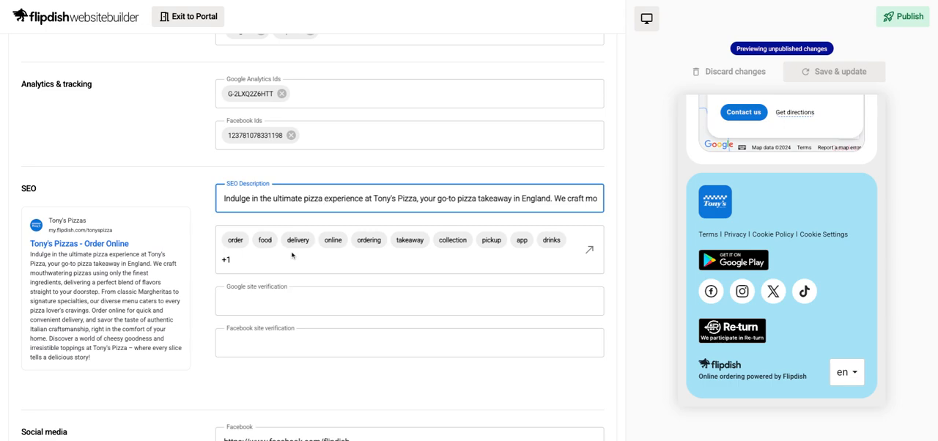
left_click(589, 250)
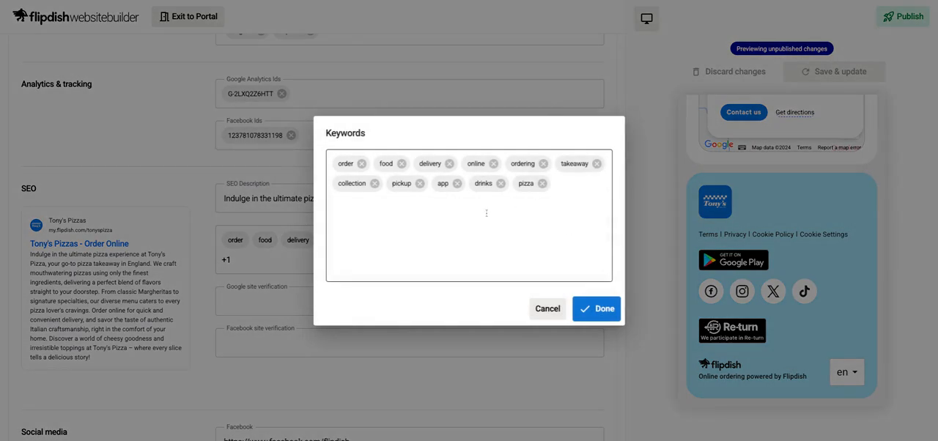
left_click(564, 186)
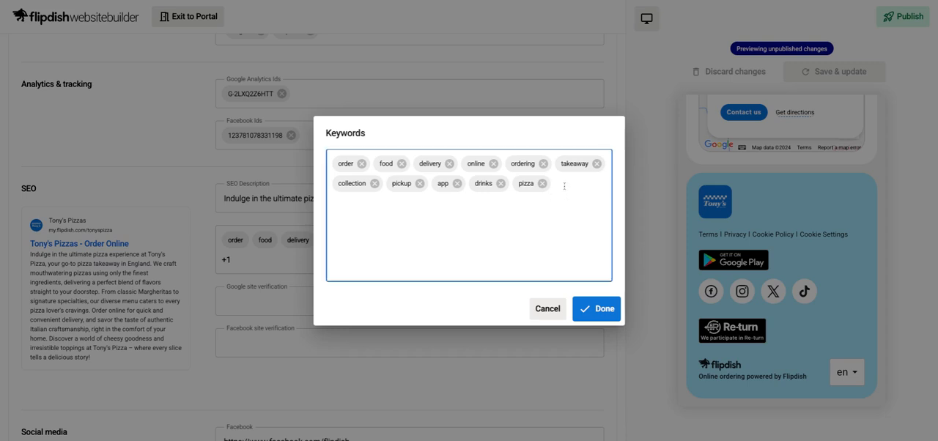
type("hot food")
key("Return")
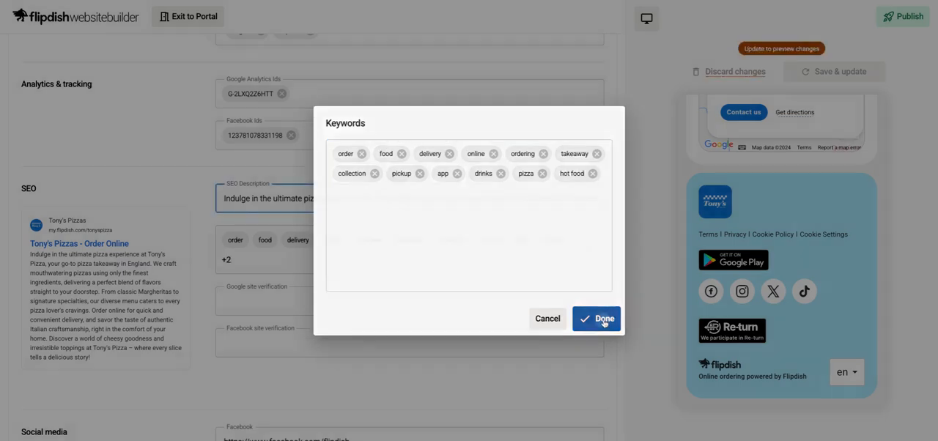
left_click(602, 320)
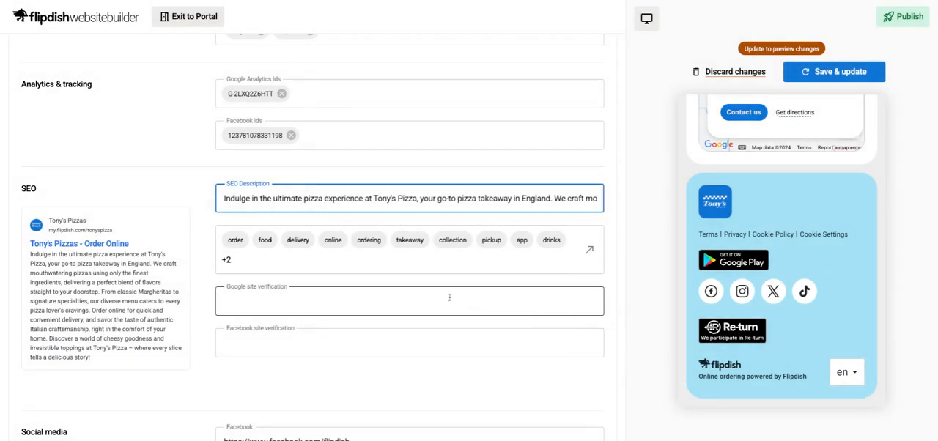
- Review the remaining General settings: site verification, social media, Re-turn banner, cookie management, legal details and Flipdish website visibility
scroll(450, 297, "down", 1)
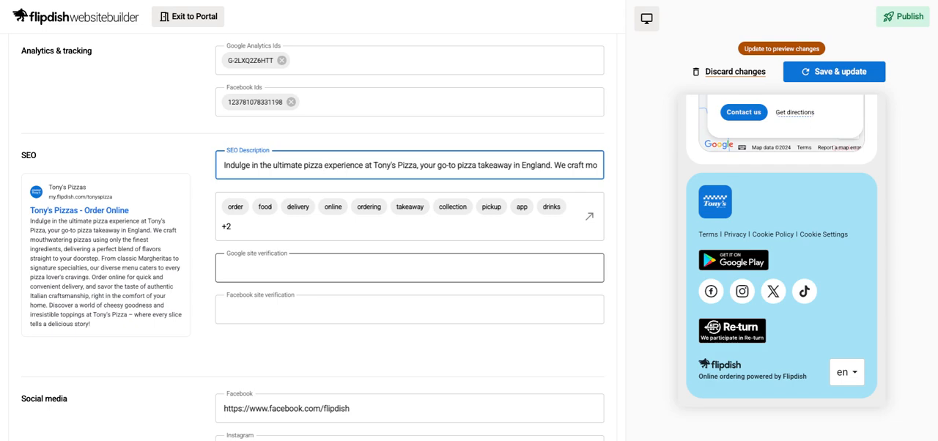
scroll(408, 270, "down", 5)
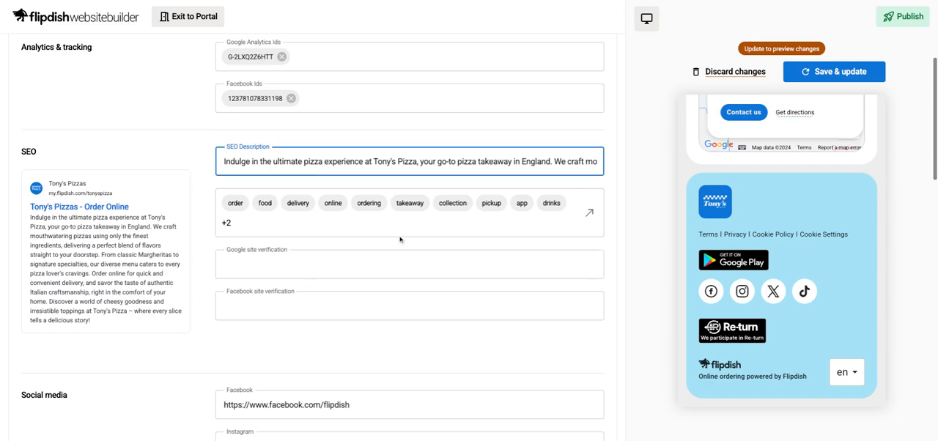
scroll(400, 240, "down", 1)
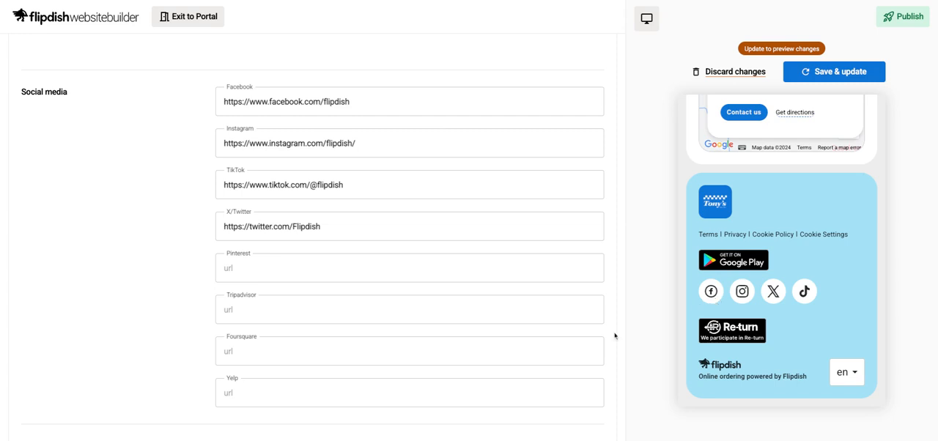
scroll(498, 240, "down", 3)
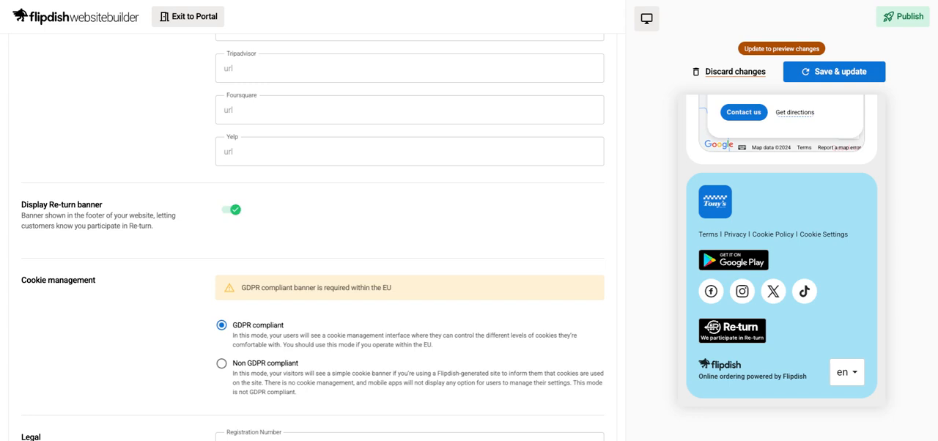
scroll(448, 247, "down", 1)
scroll(448, 248, "down", 1)
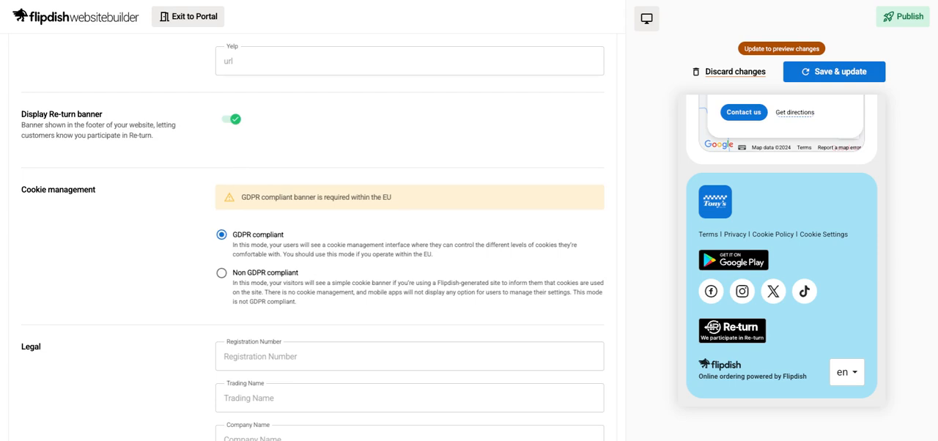
scroll(224, 272, "down", 1)
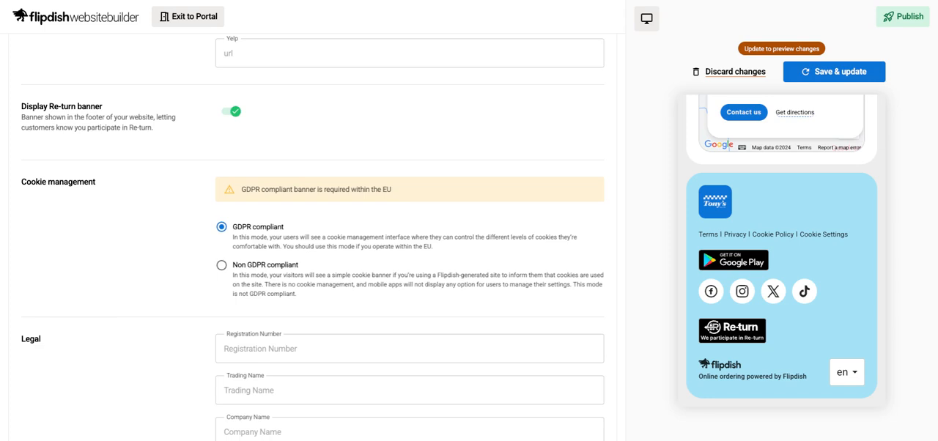
scroll(313, 234, "down", 5)
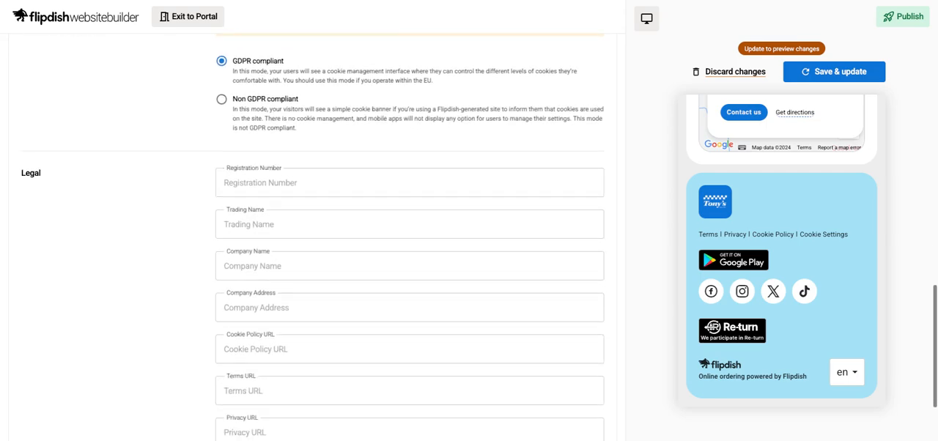
scroll(313, 237, "down", 1)
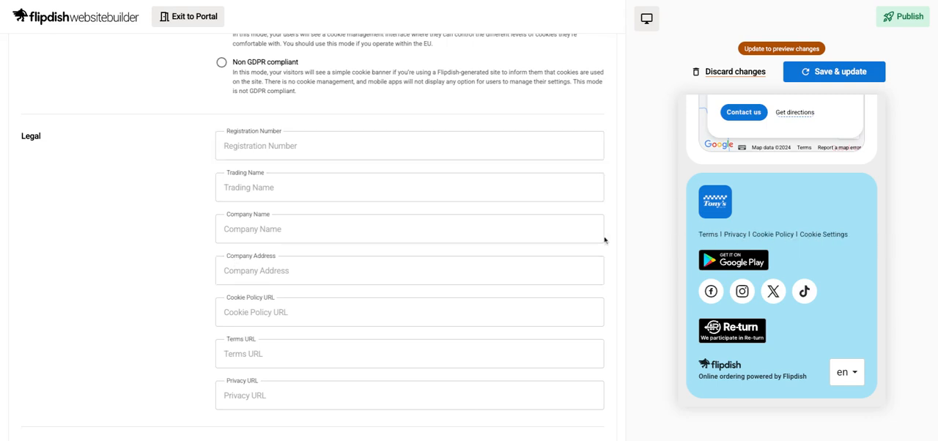
scroll(474, 216, "down", 3)
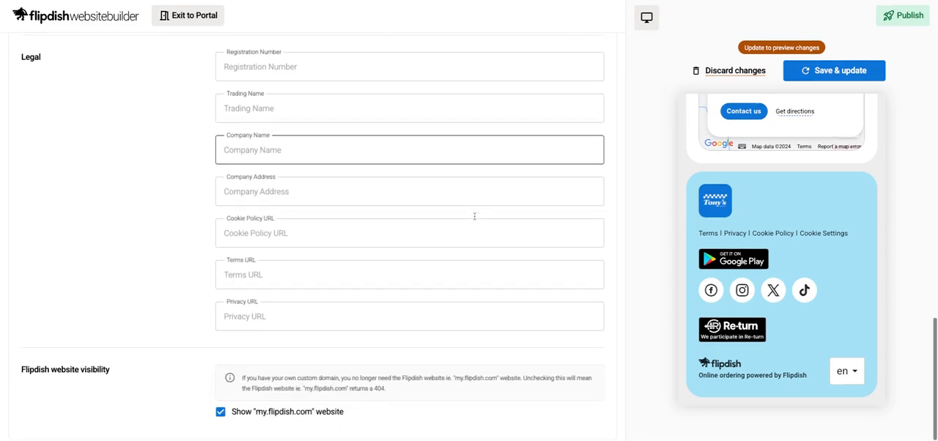